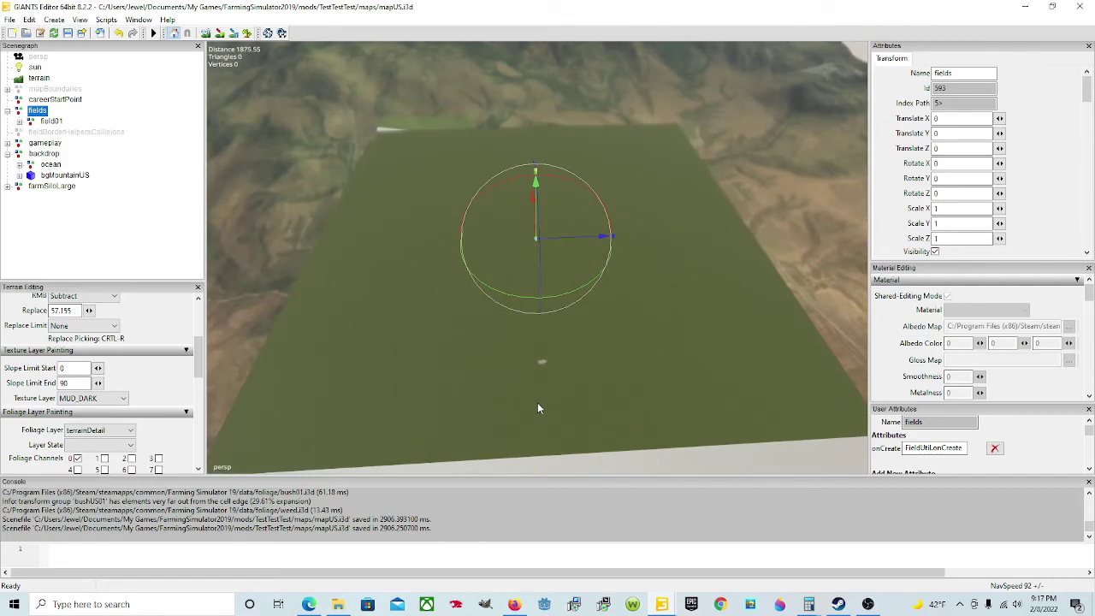
Fly the camera forward over field01's flat grass plot on the blank mapUS.i3d map
key(w)
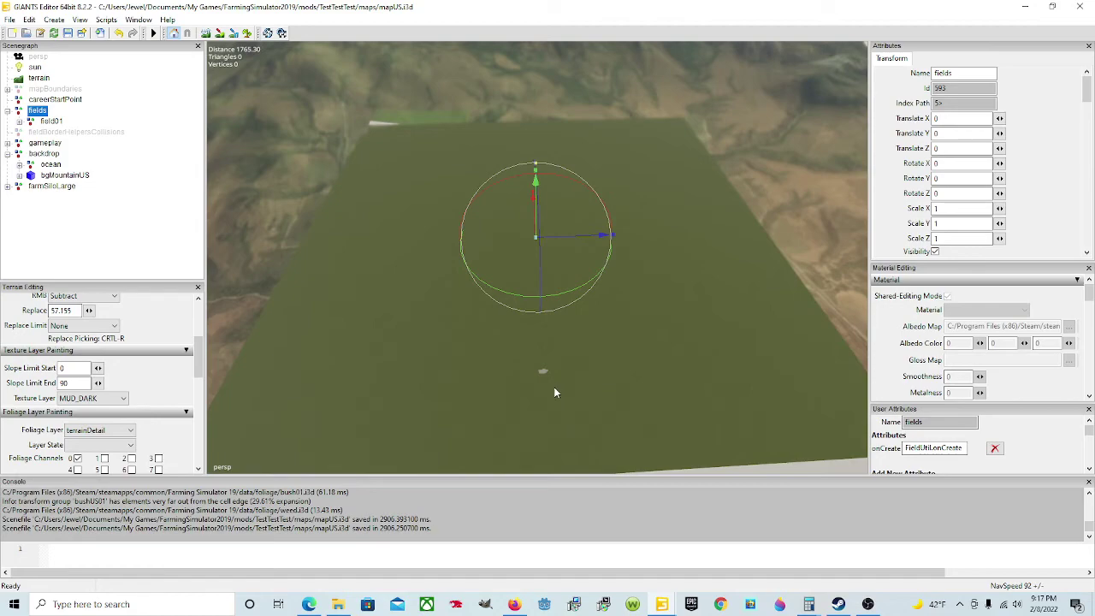
mouse_move(623, 315)
right_down()
mouse_move(617, 321)
mouse_move(631, 312)
right_up()
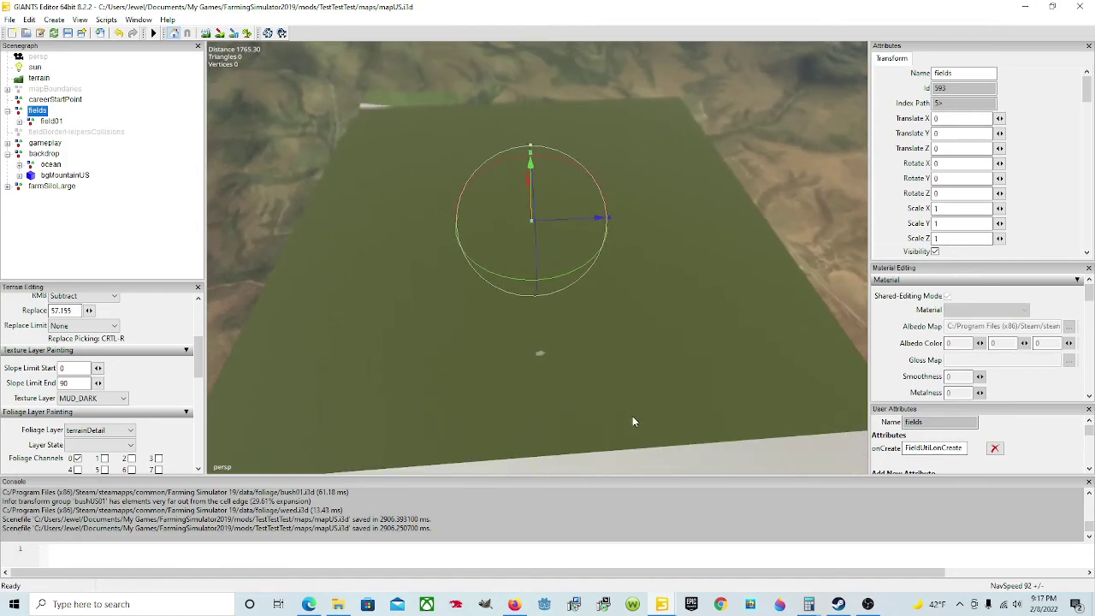
mouse_move(661, 604)
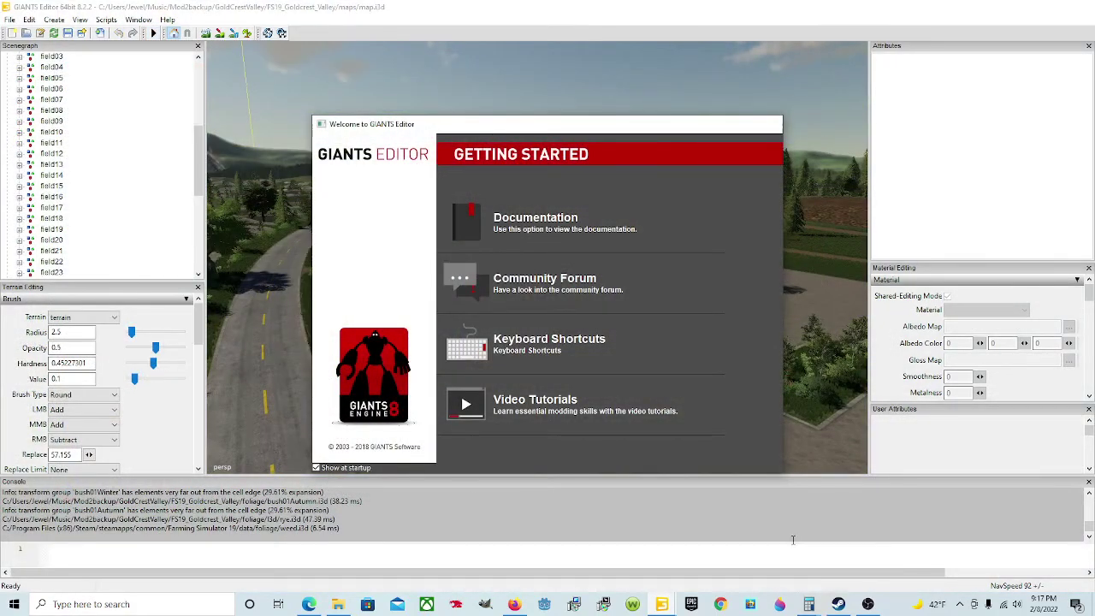
click(648, 541)
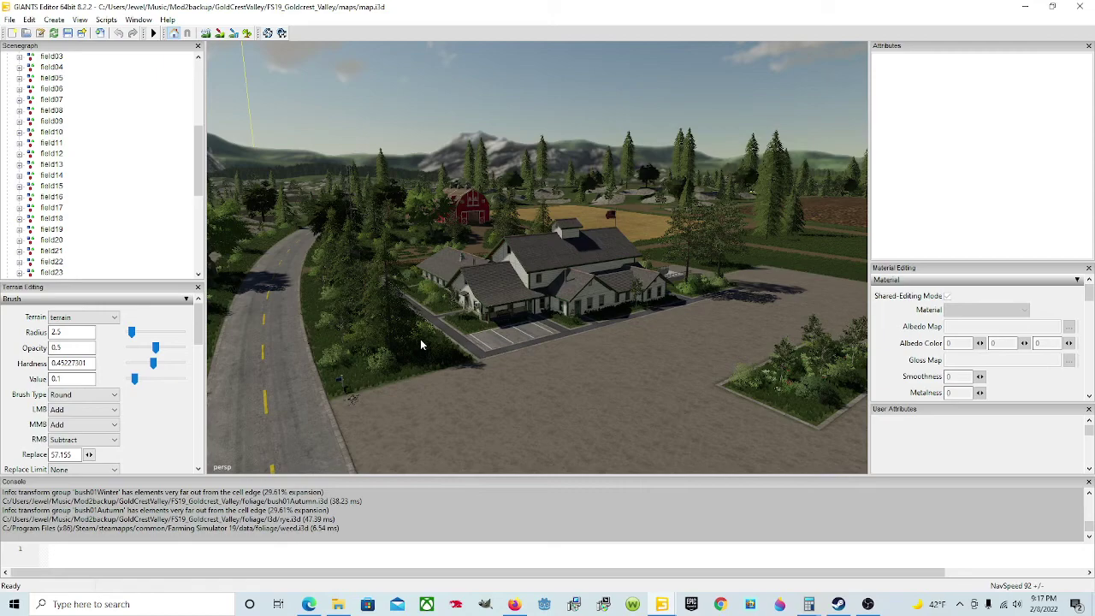
scroll(129, 218, up, 3)
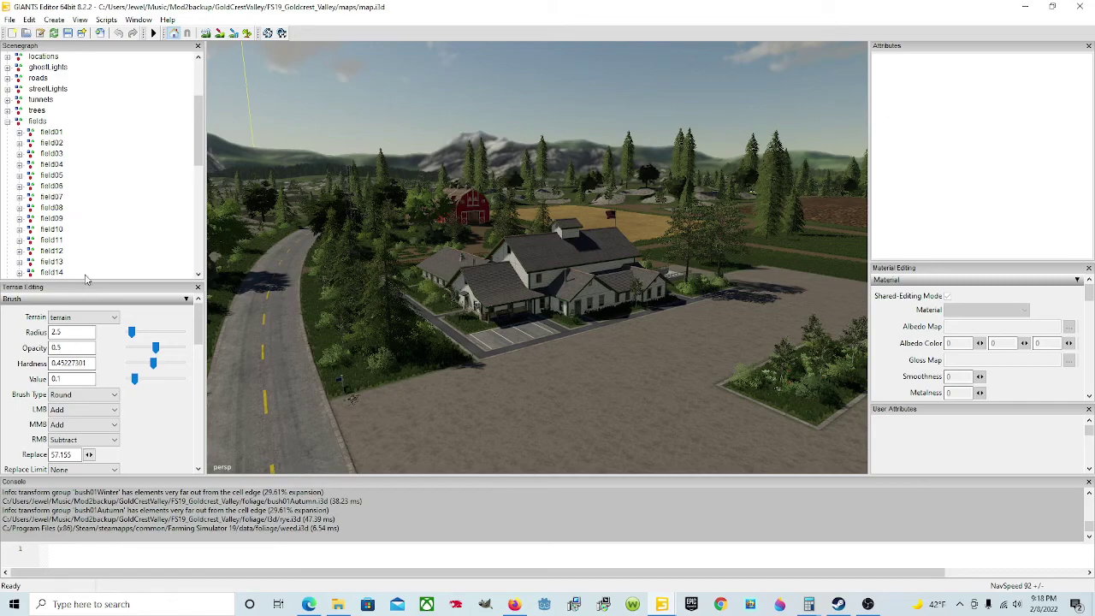
scroll(92, 225, down, 5)
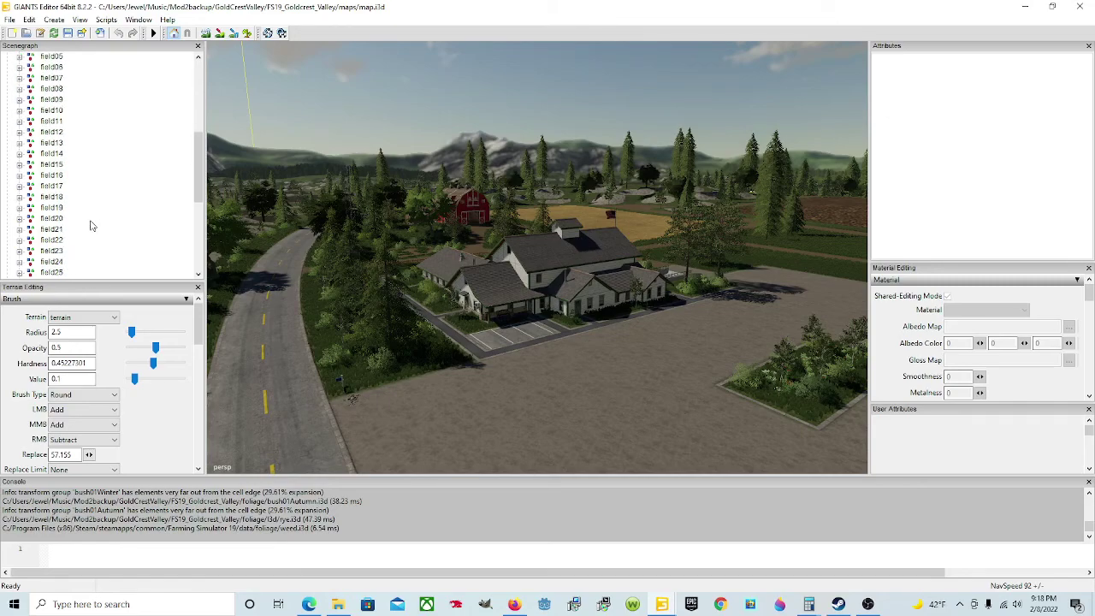
scroll(93, 226, up, 6)
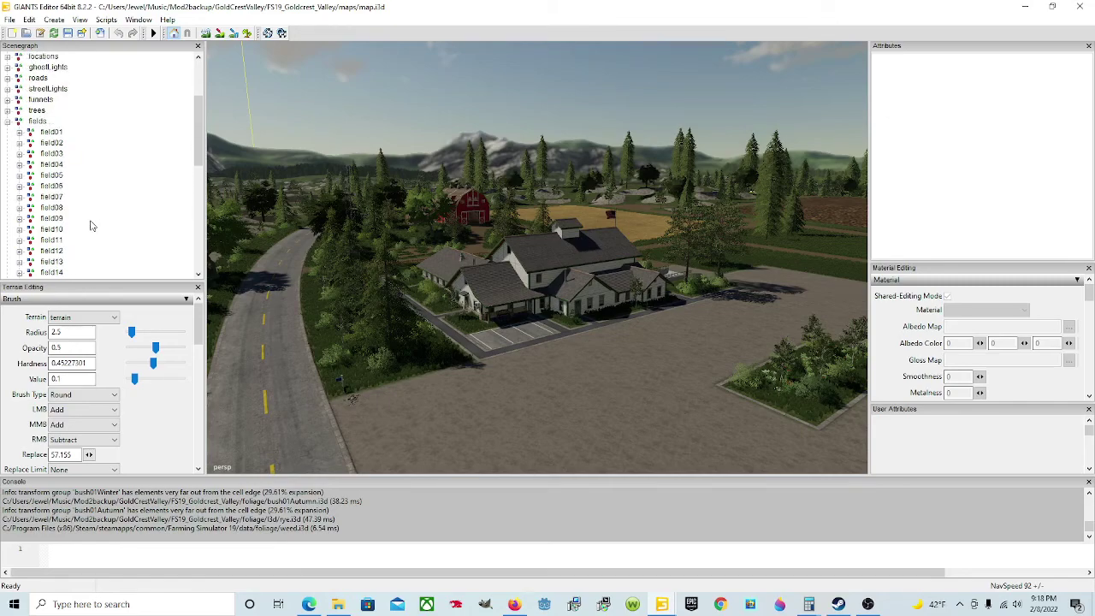
click(50, 186)
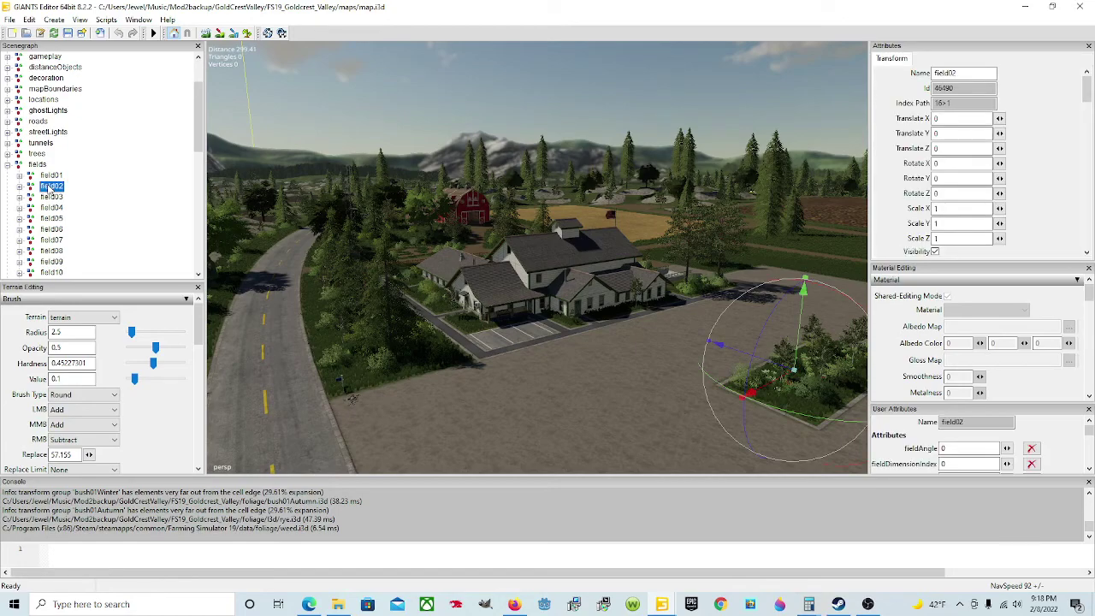
click(51, 176)
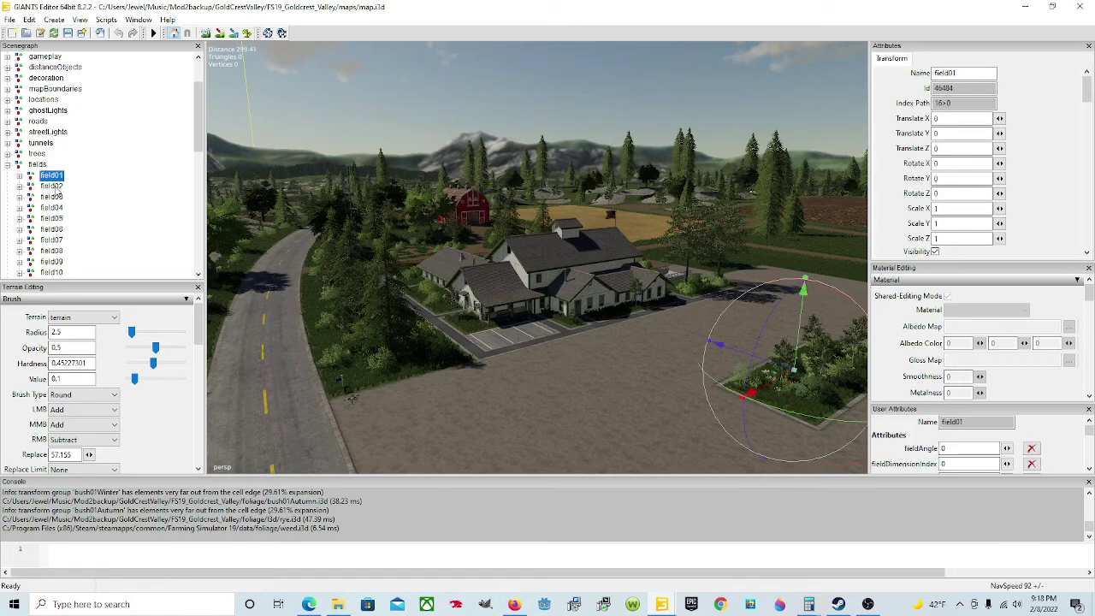
click(19, 175)
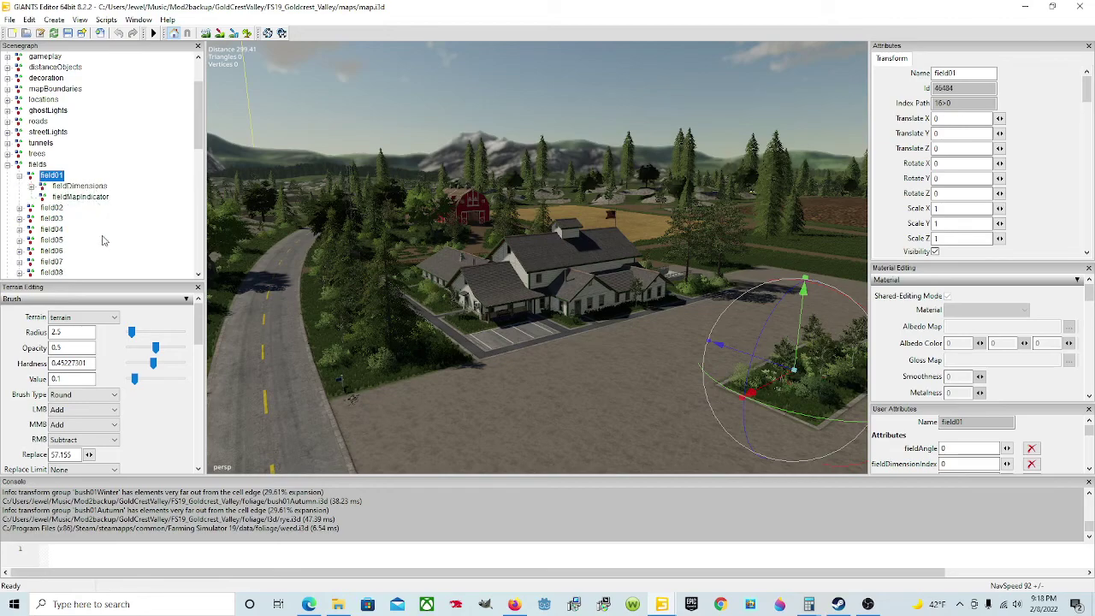
click(20, 176)
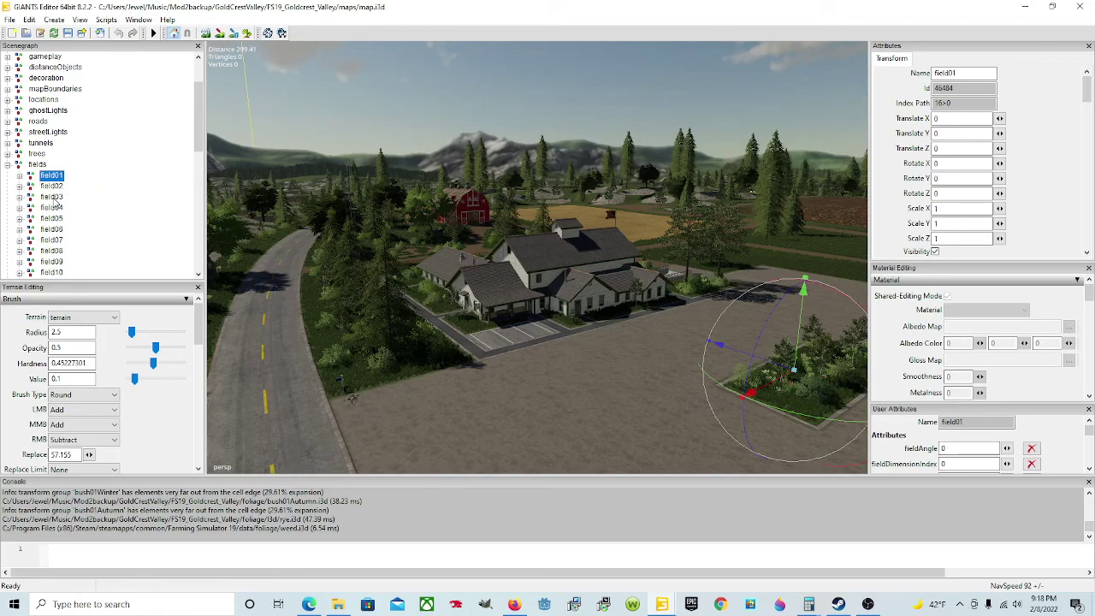
click(51, 186)
scroll(60, 205, down, 9)
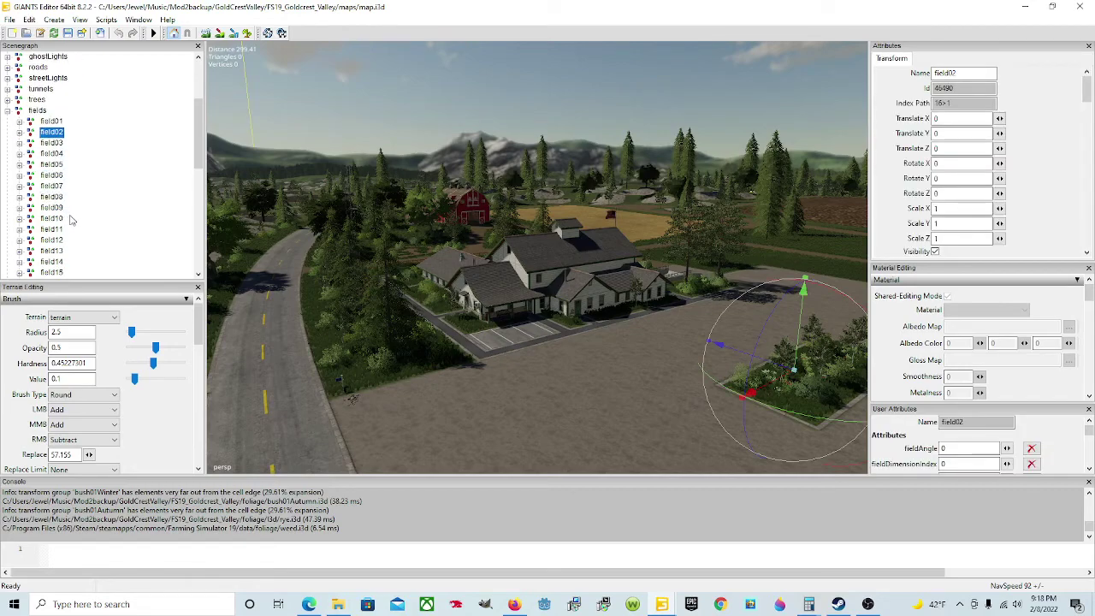
click(53, 219)
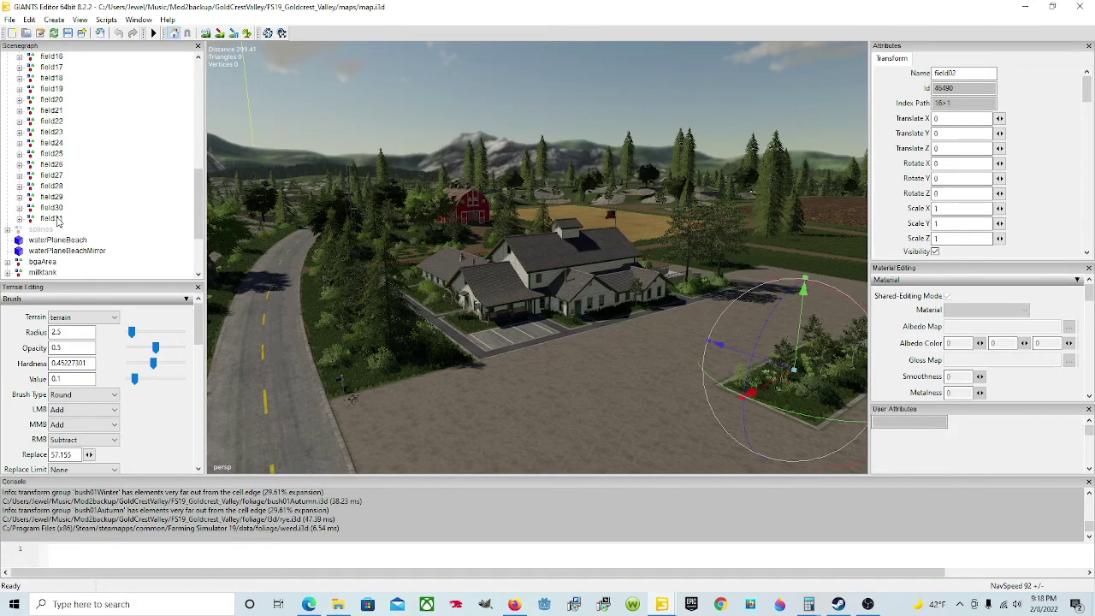
scroll(103, 214, up, 2)
scroll(108, 214, up, 2)
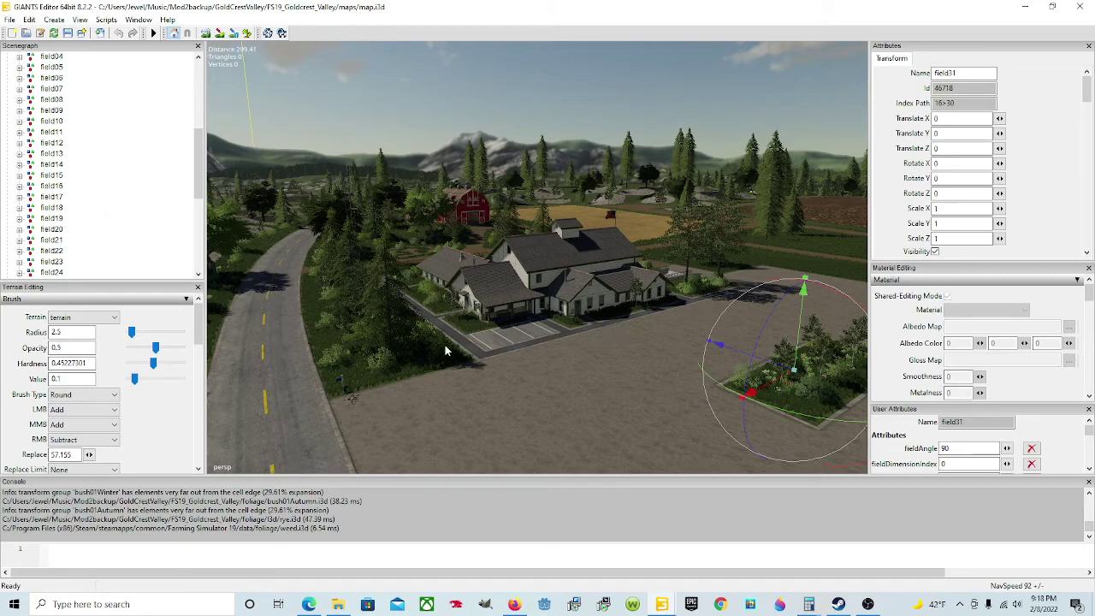
mouse_move(665, 604)
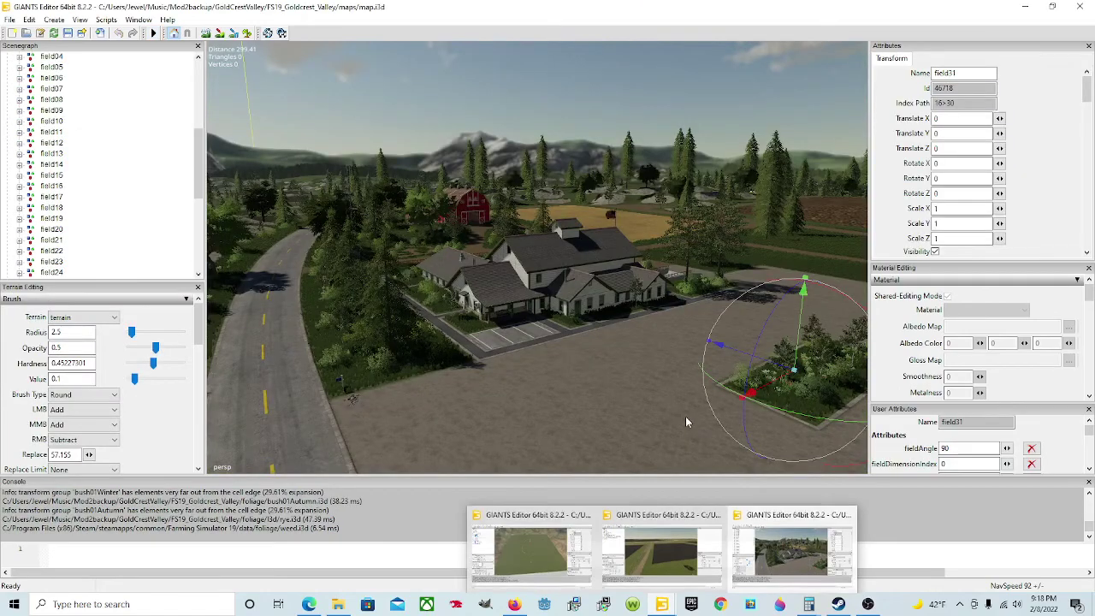
Bring up the Goldcrest Valley window, then switch back to the mapUS.i3d window
click(792, 552)
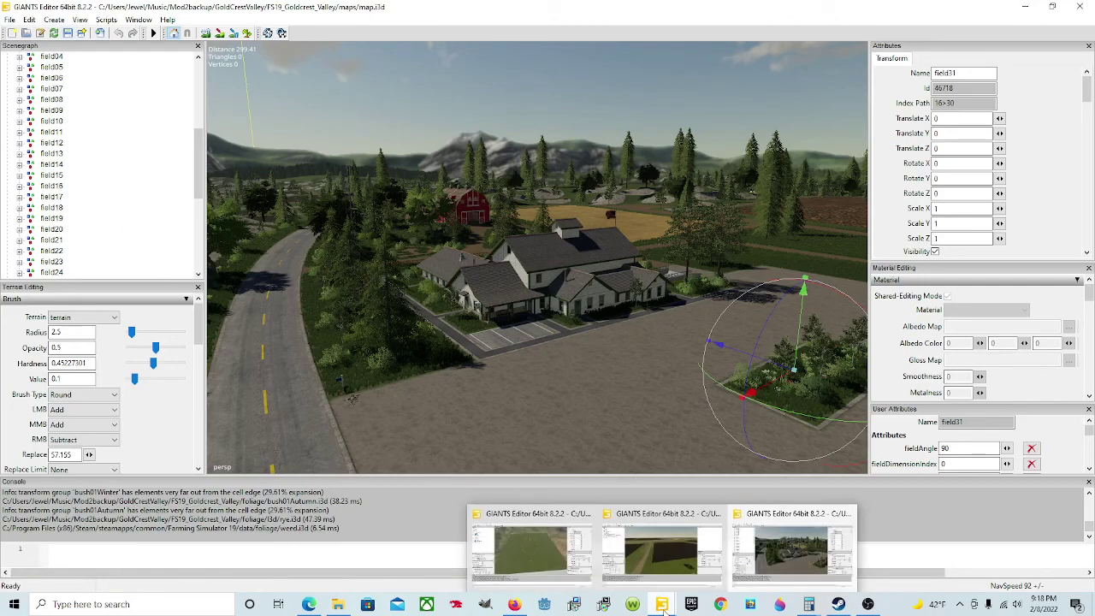
click(530, 551)
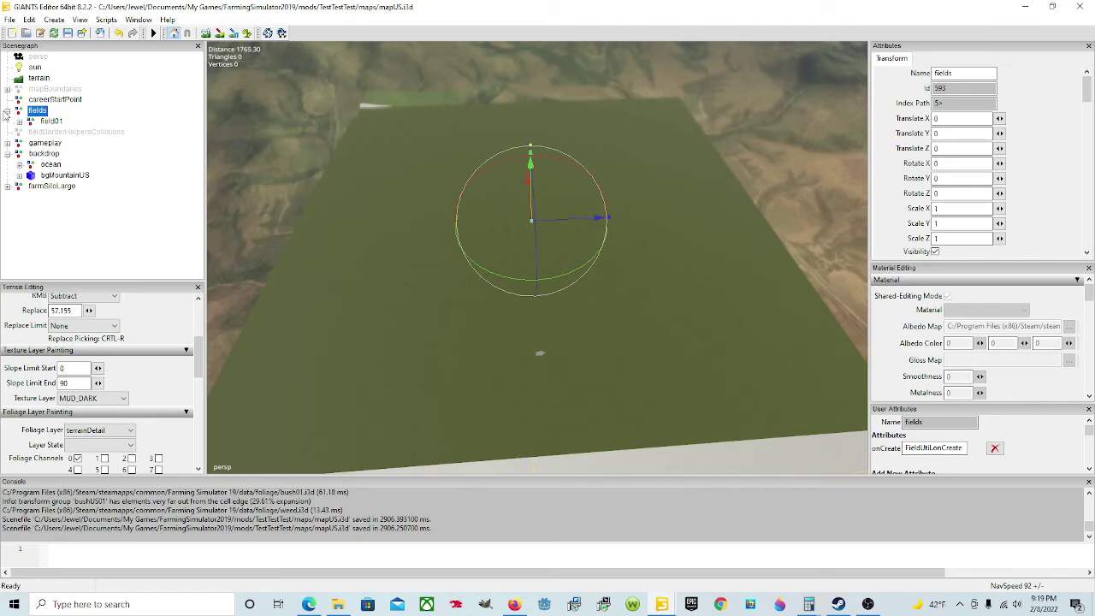
Collapse and re-expand the fields node to confirm only field01, then bring up Steam's library
click(8, 111)
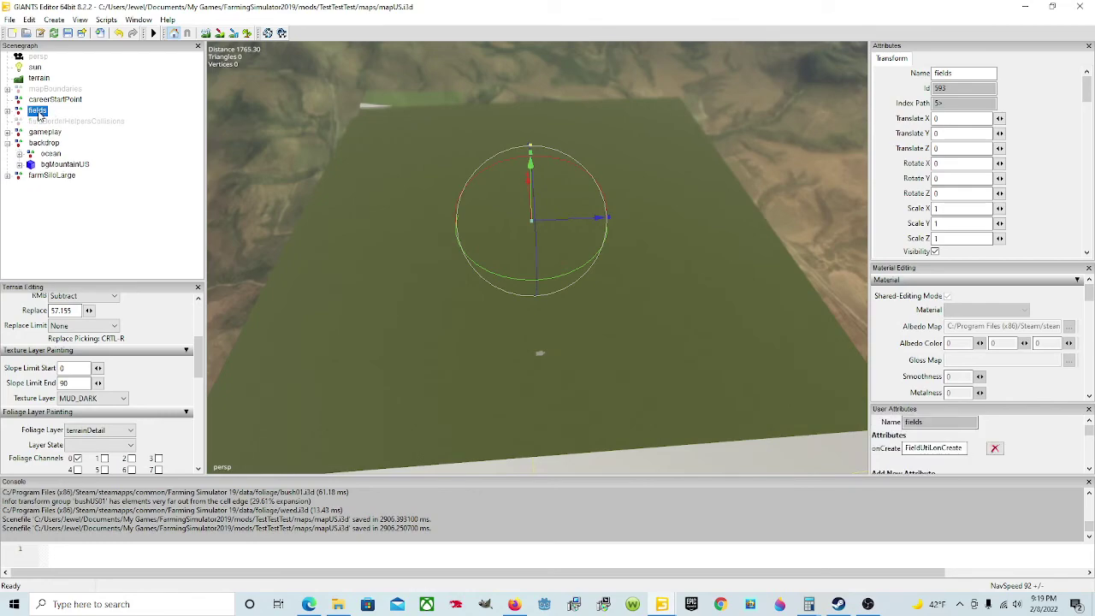
double_click(38, 112)
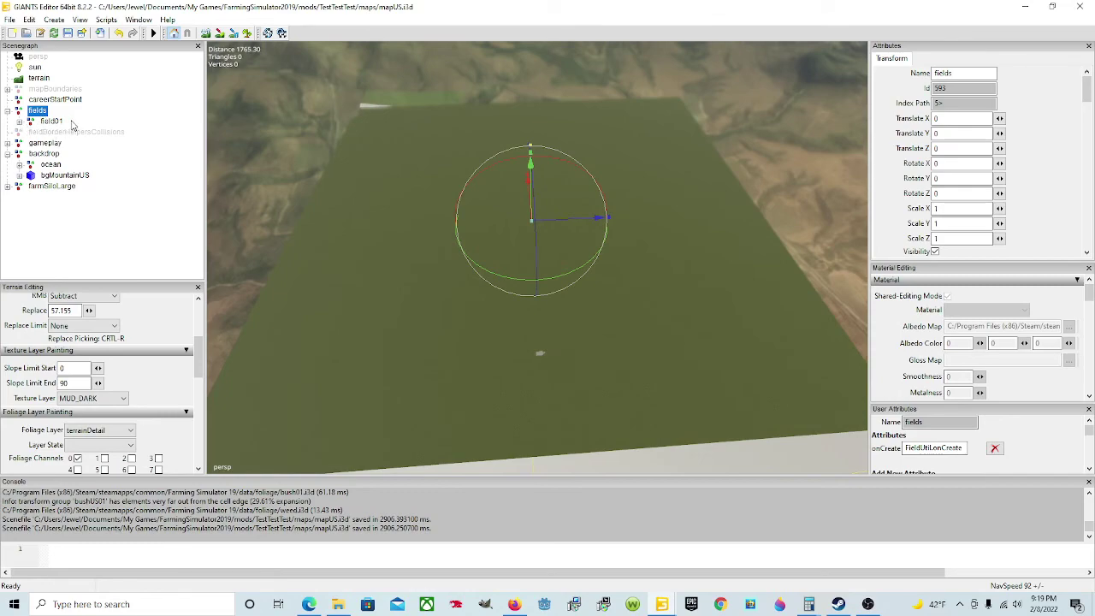
click(839, 604)
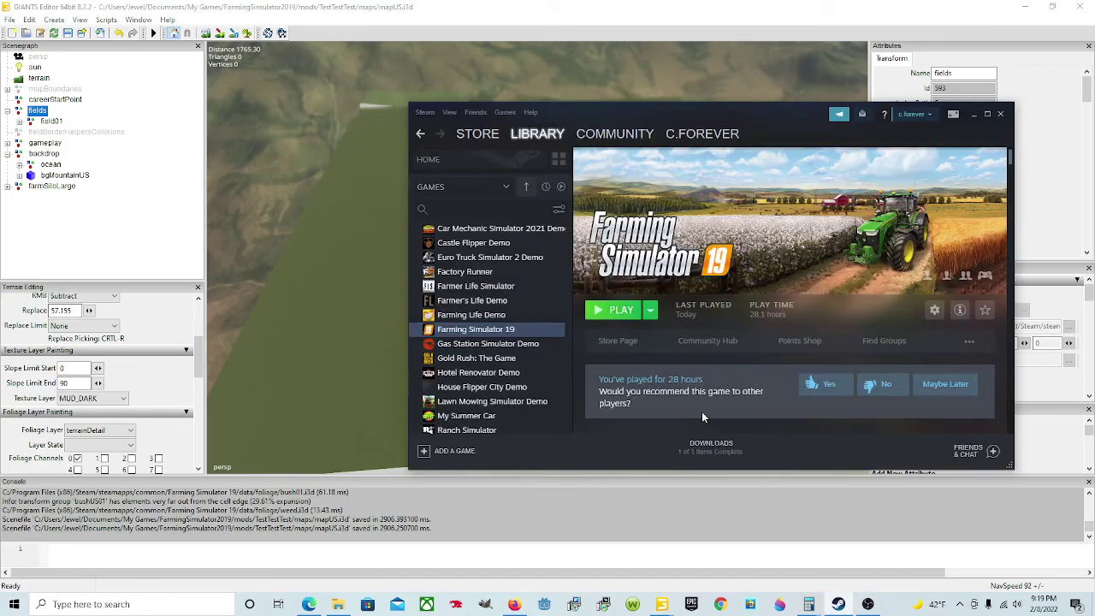
Launch Farming Simulator 19 with PLAY from the Steam library page
click(611, 314)
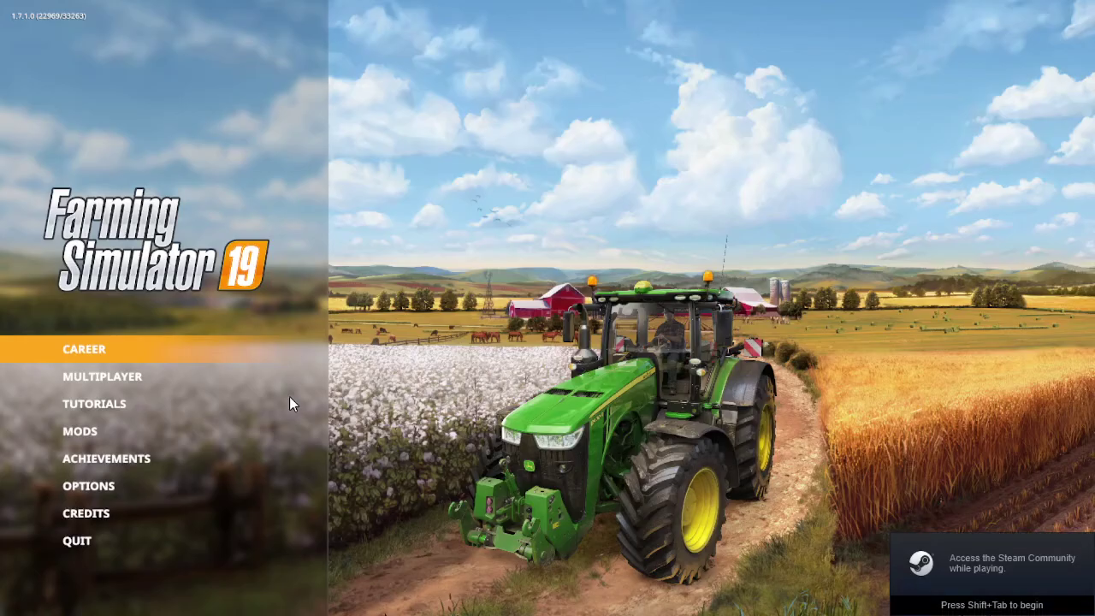
Begin a New farmer career on Sample Mod Map 2, skip character creation and mods, and load in
click(124, 352)
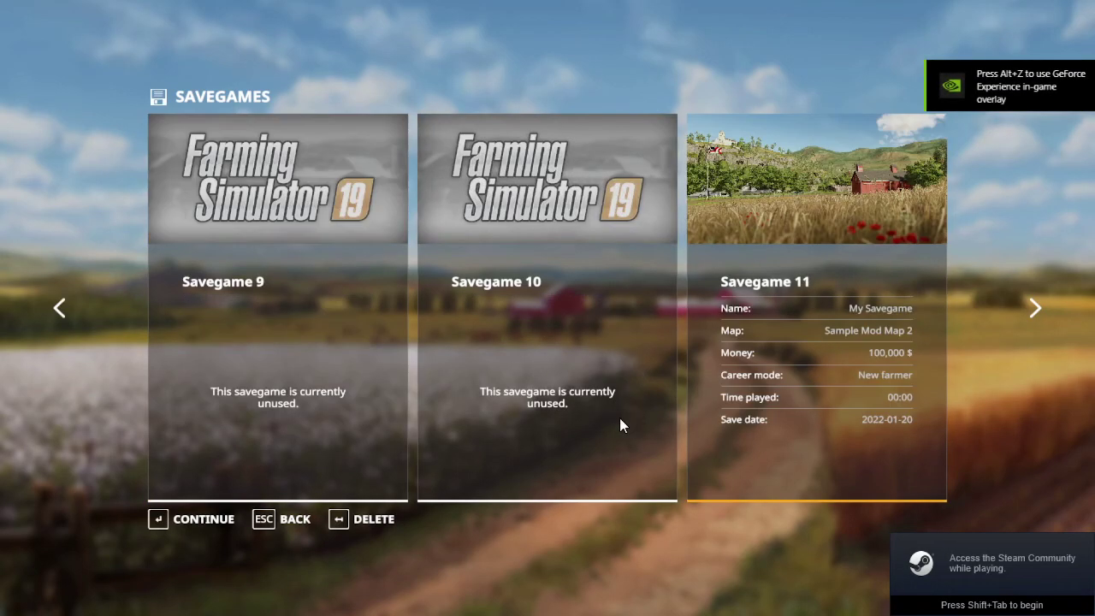
click(200, 523)
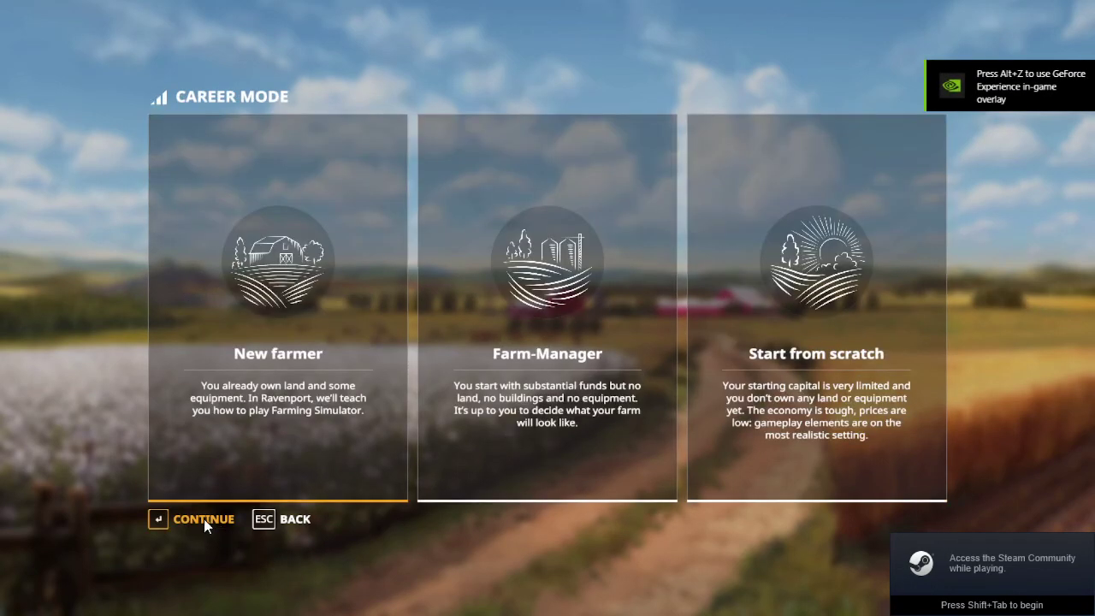
click(204, 518)
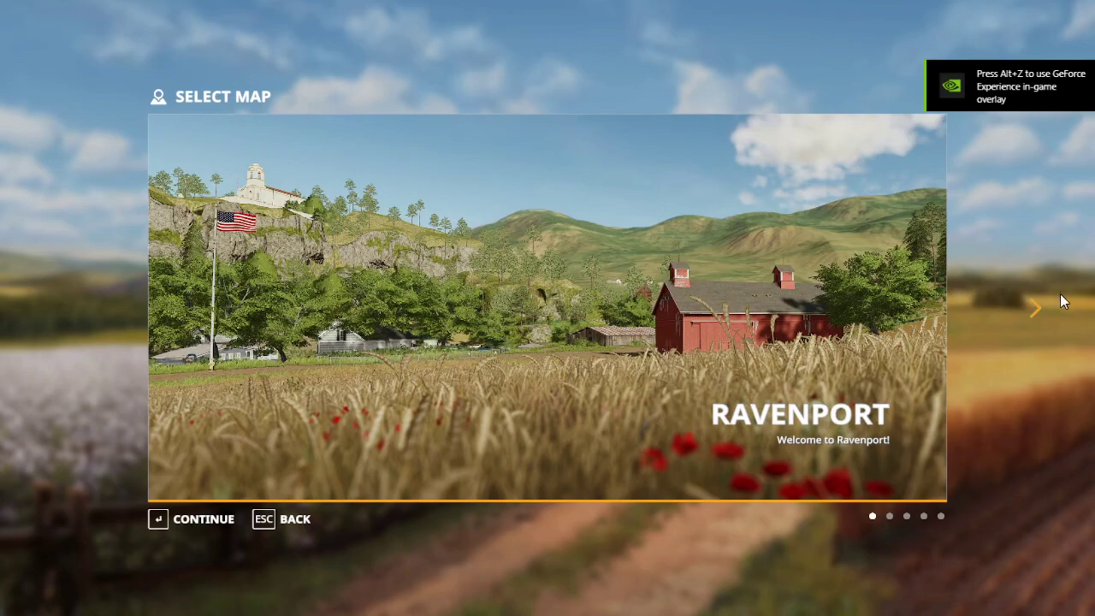
click(1035, 308)
click(1035, 308)
click(1035, 308)
click(1035, 308)
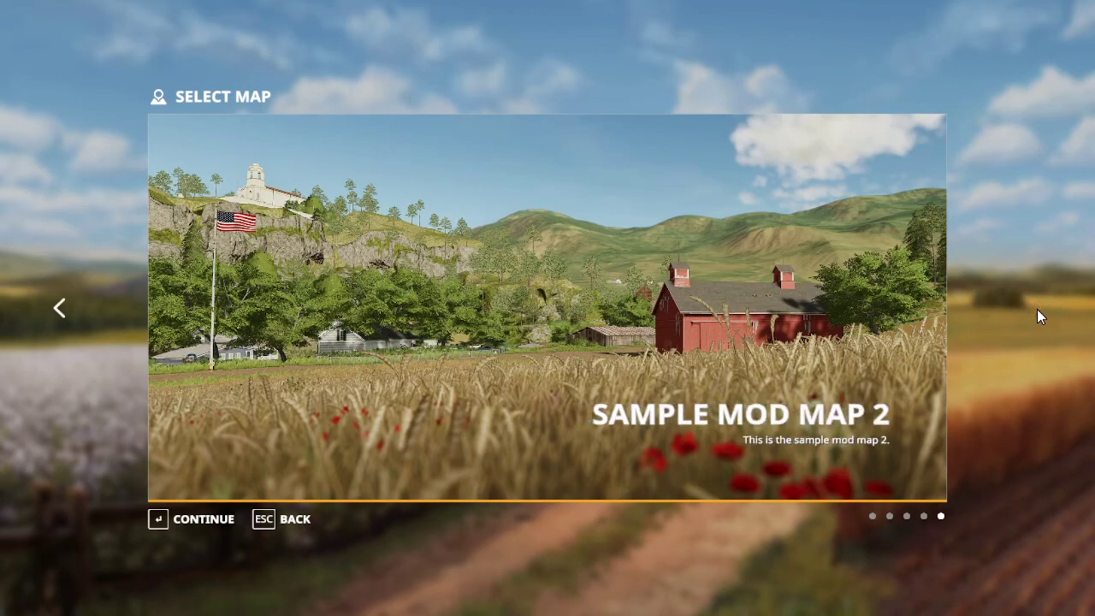
click(202, 520)
click(202, 519)
click(187, 521)
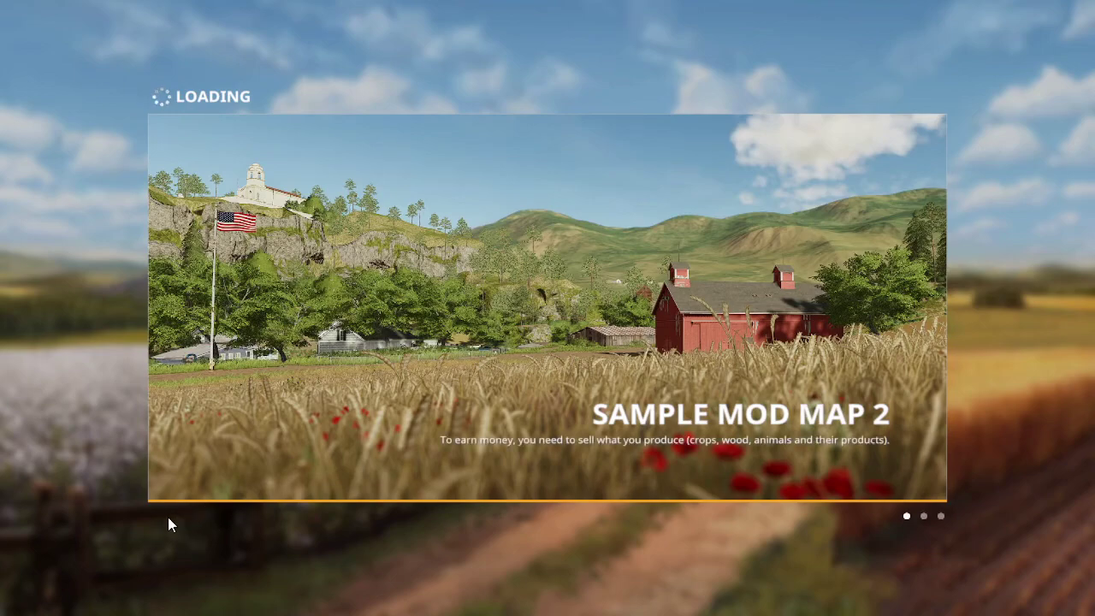
click(168, 520)
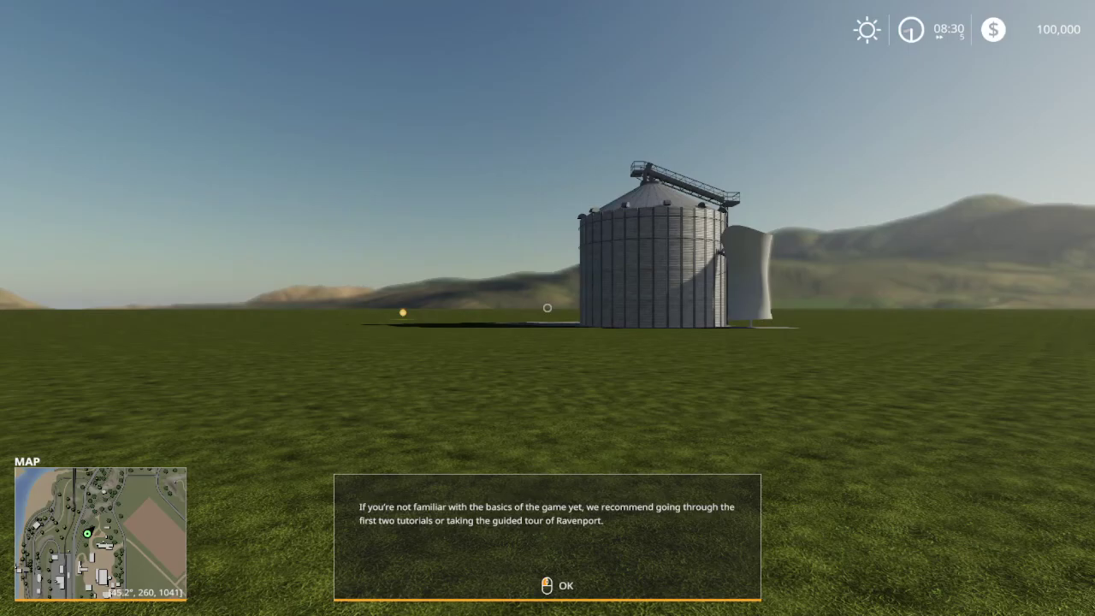
Dismiss the tutorial message and walk past the farmyard across the empty grass plot, looking around for fields
click(547, 308)
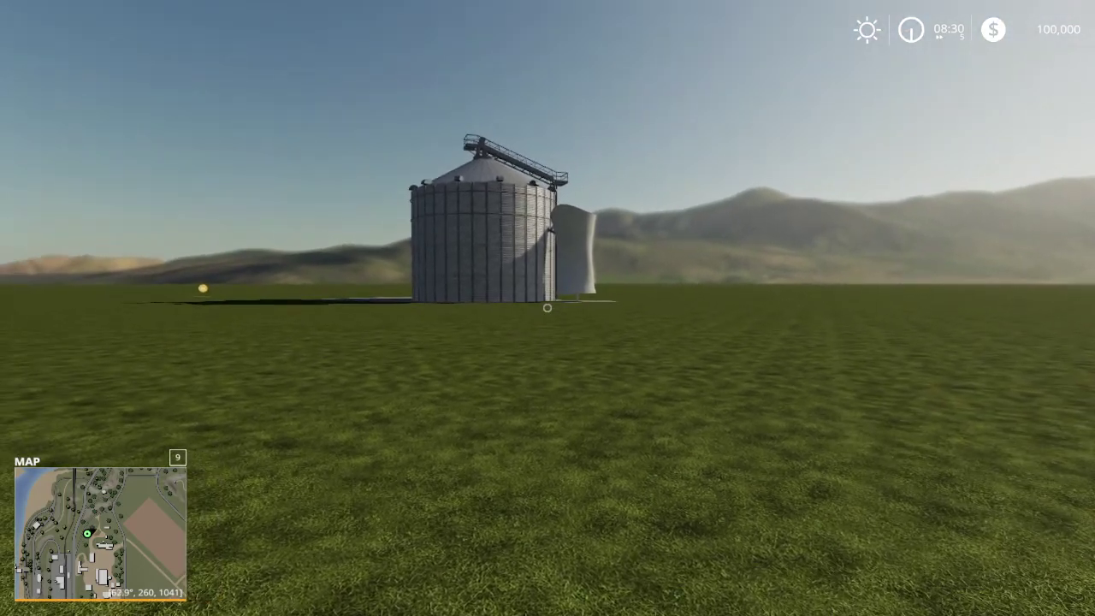
key(w)
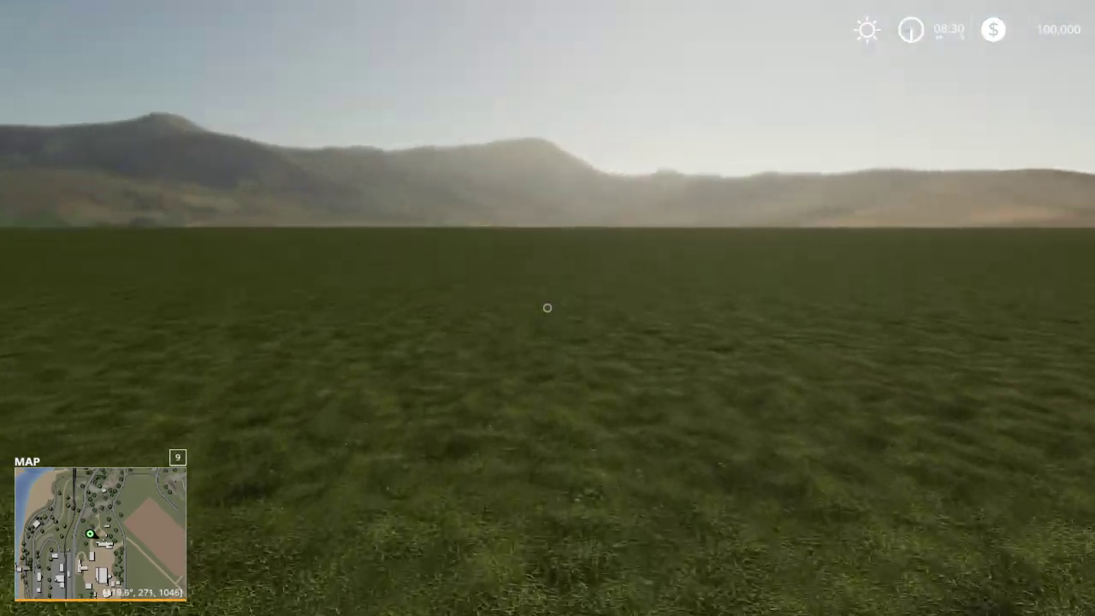
key(w)
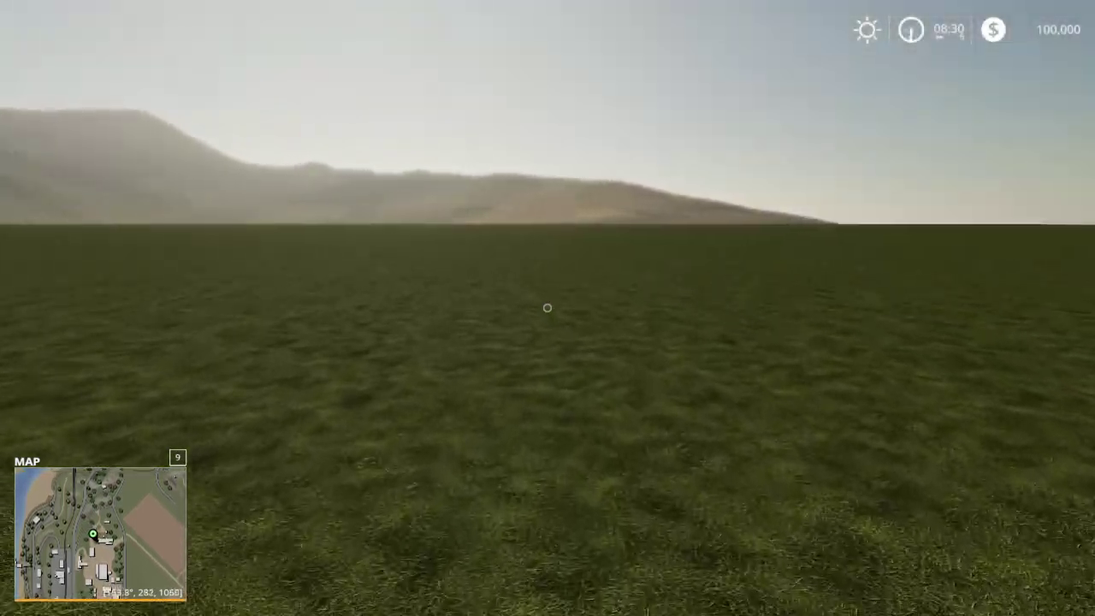
key(w)
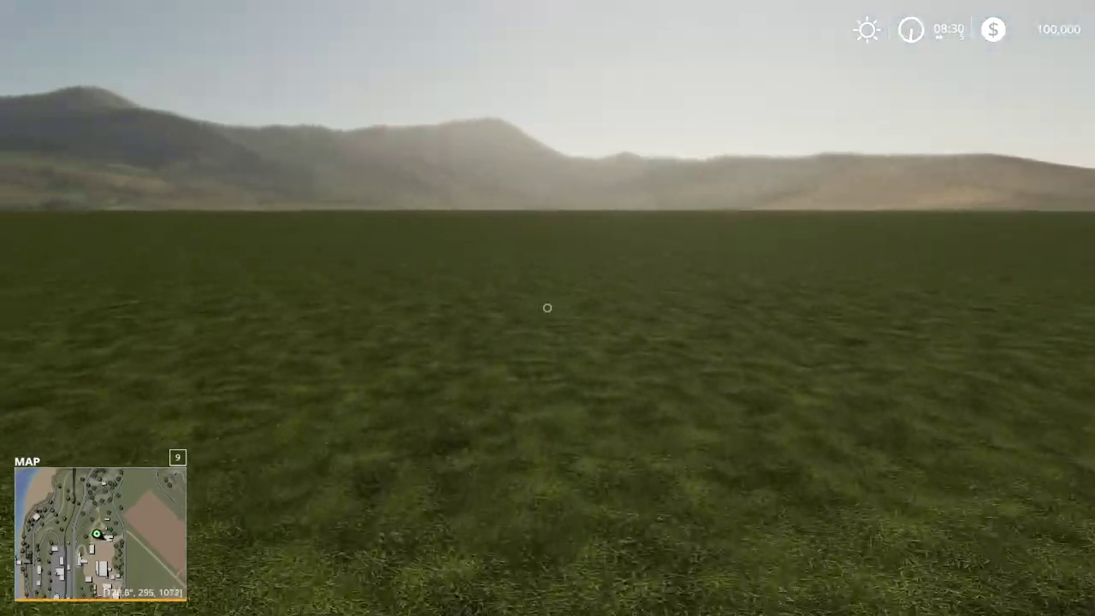
key(w)
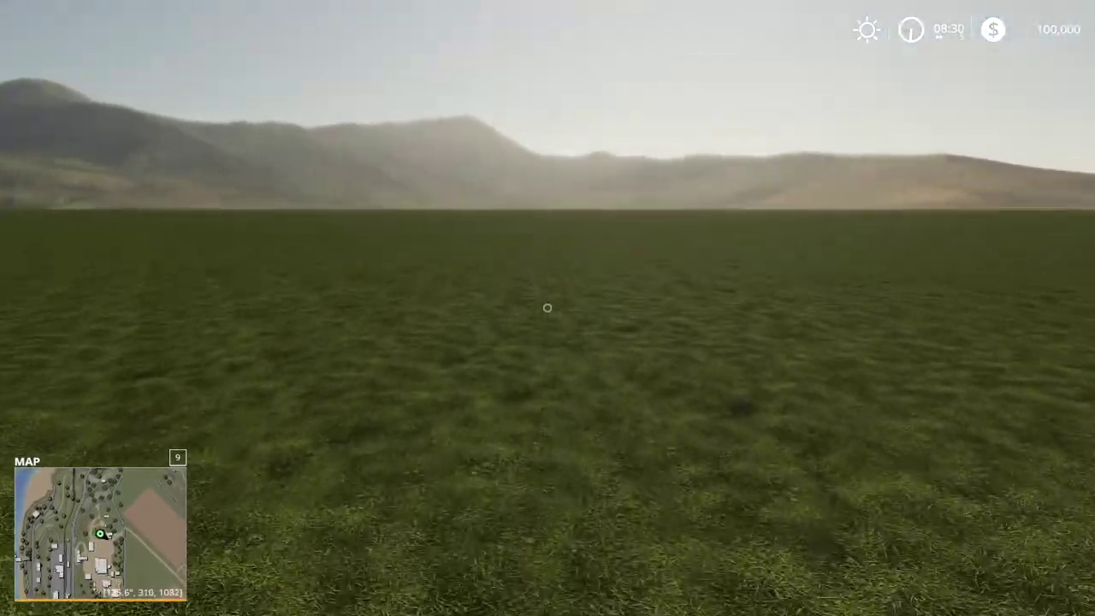
key(w)
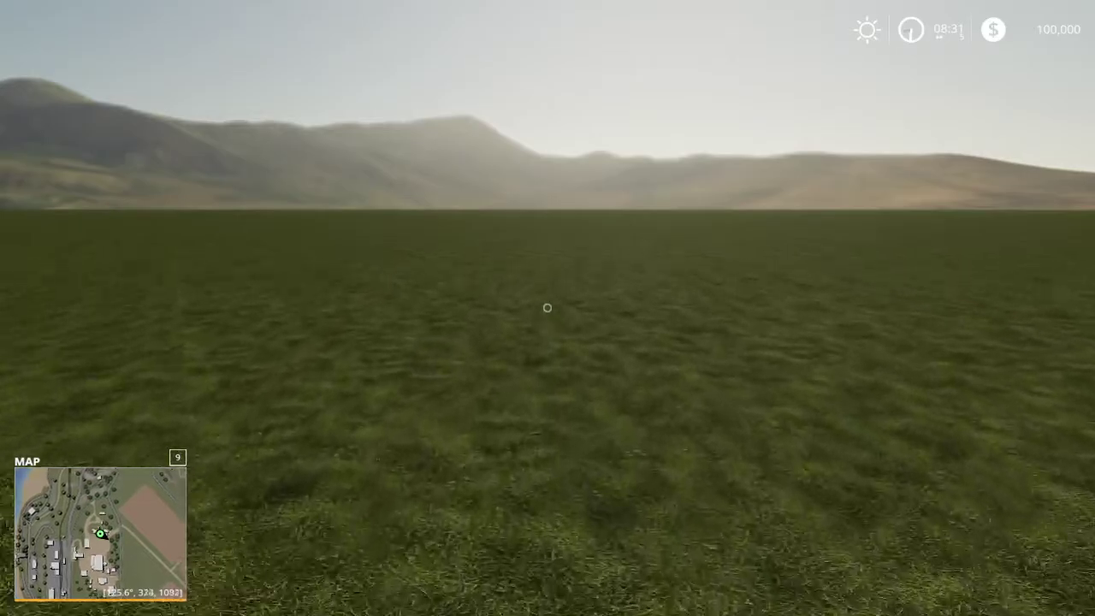
key(w)
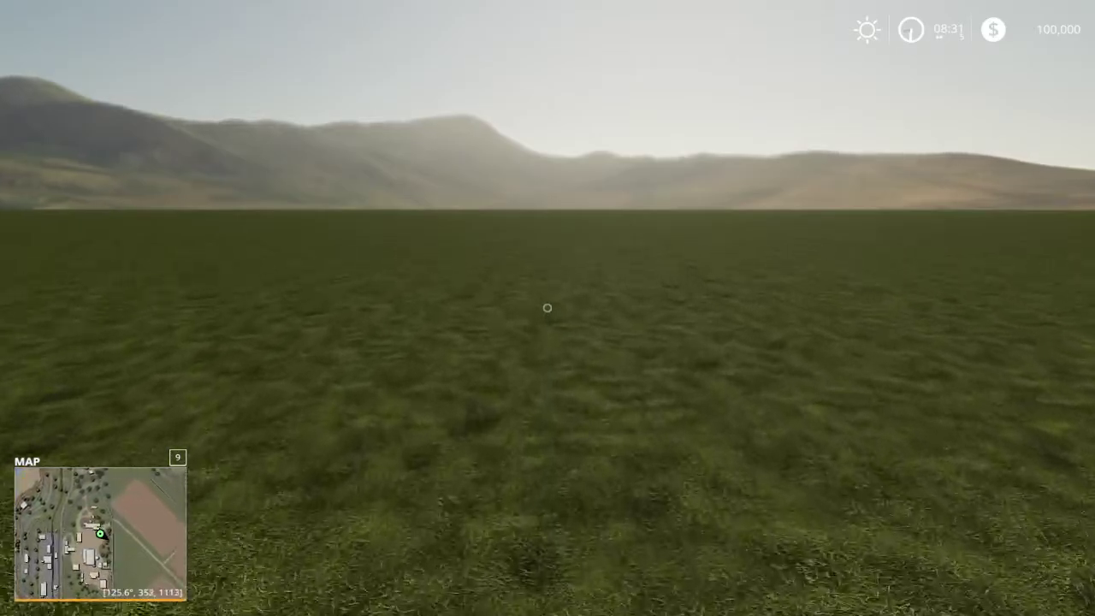
key(w)
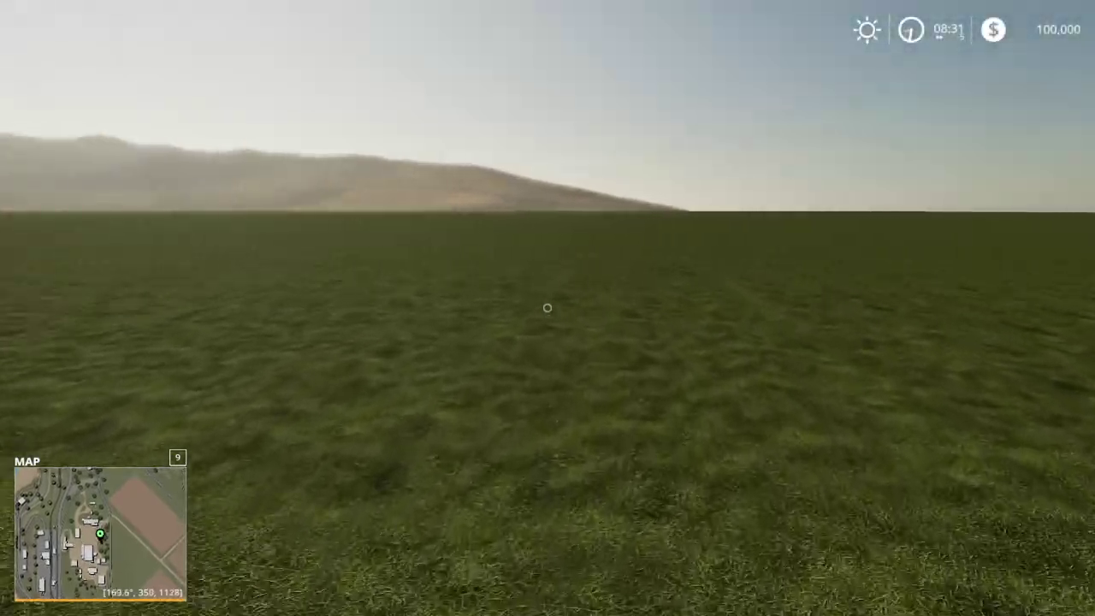
key(w)
key(w)
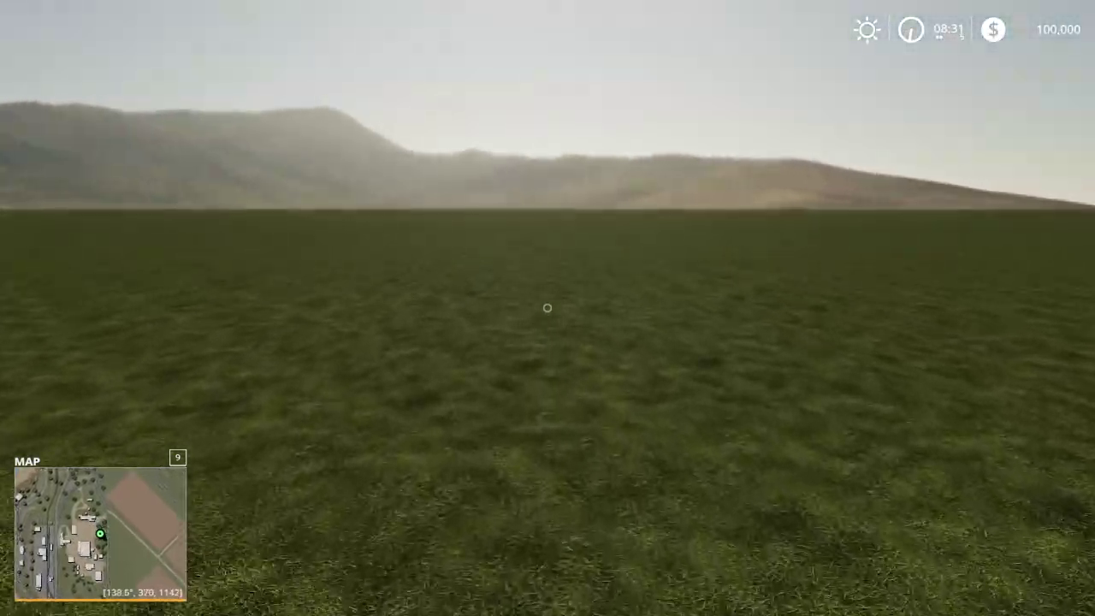
key(w)
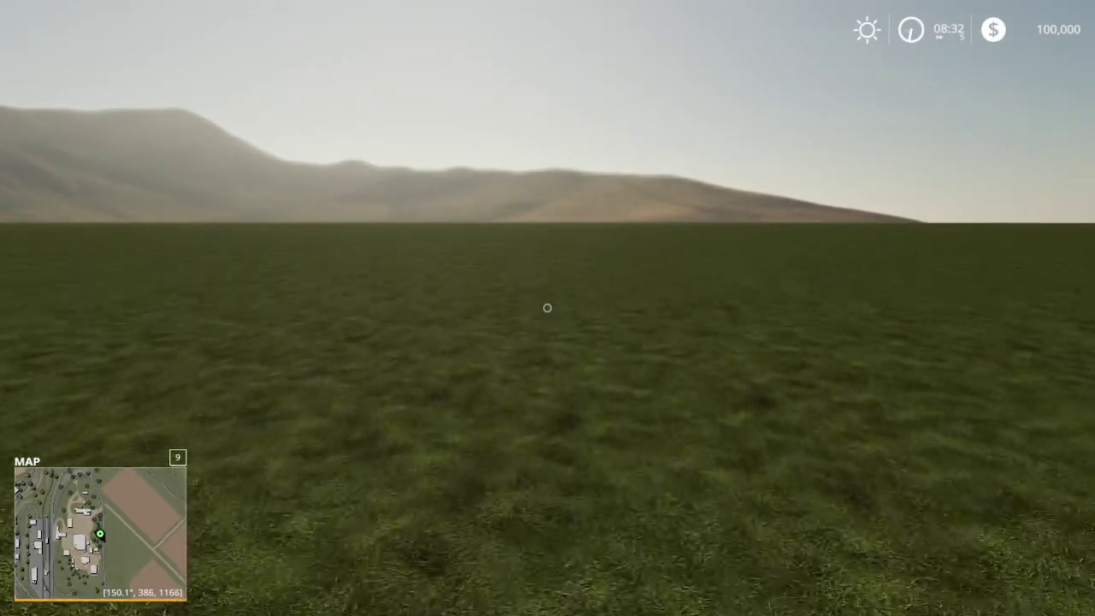
key(w)
key(w)
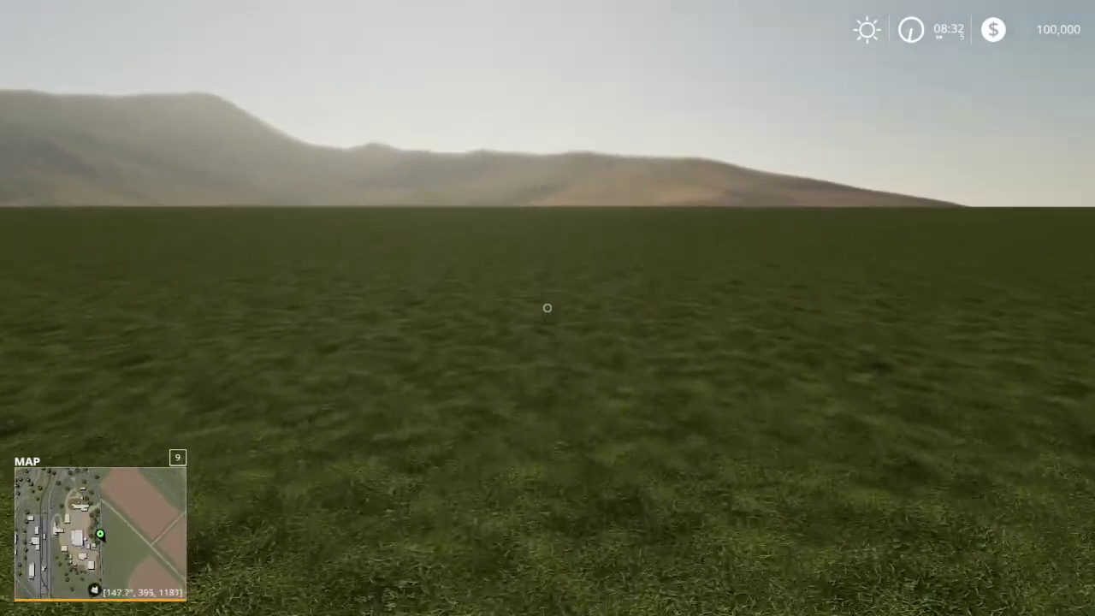
key(w)
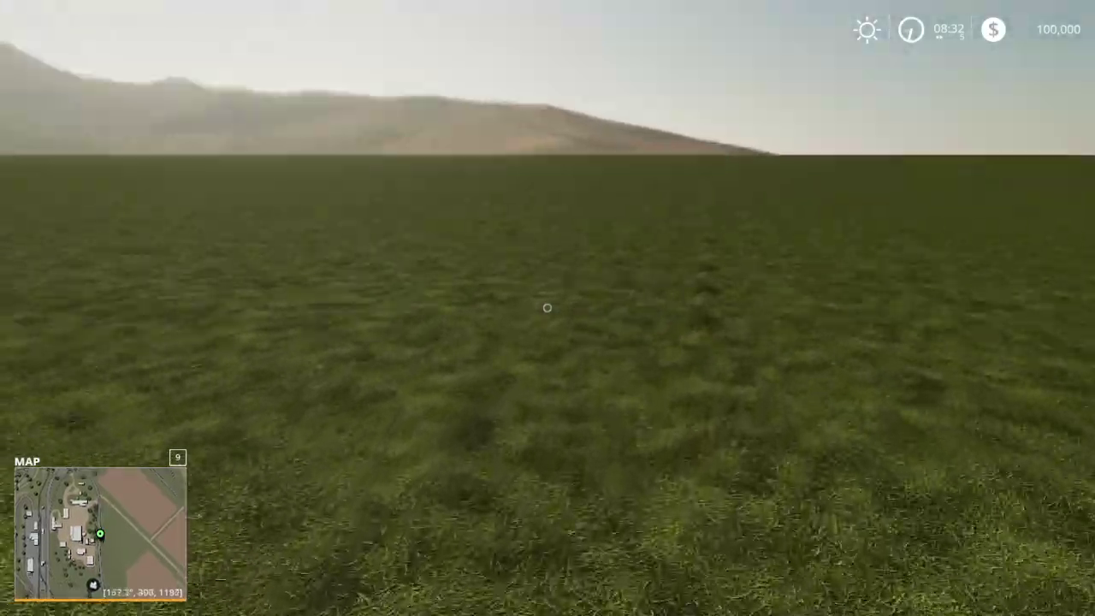
key(w)
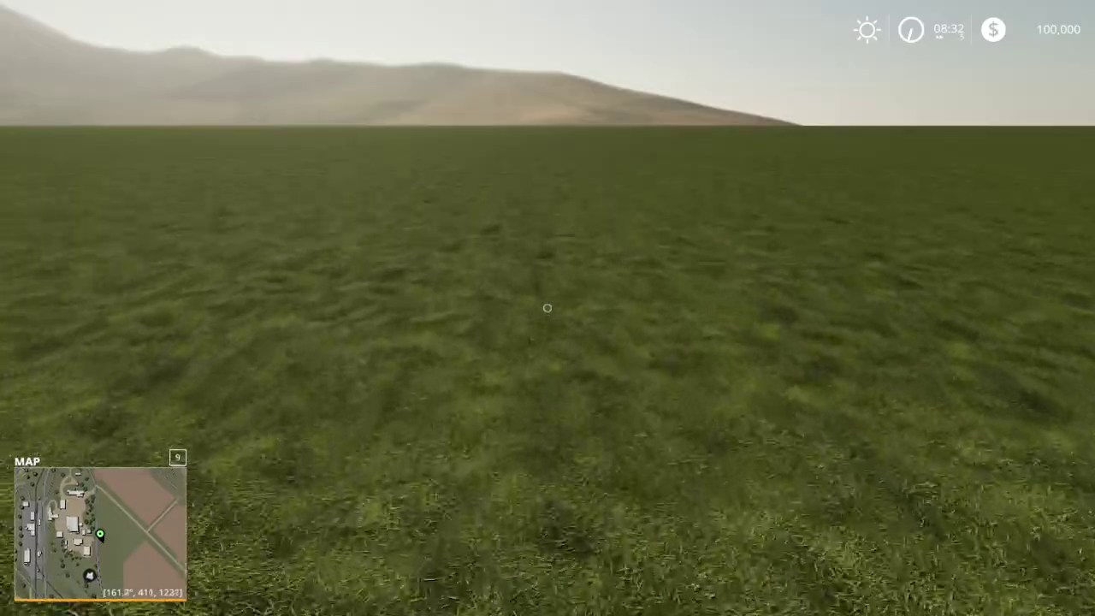
key(w)
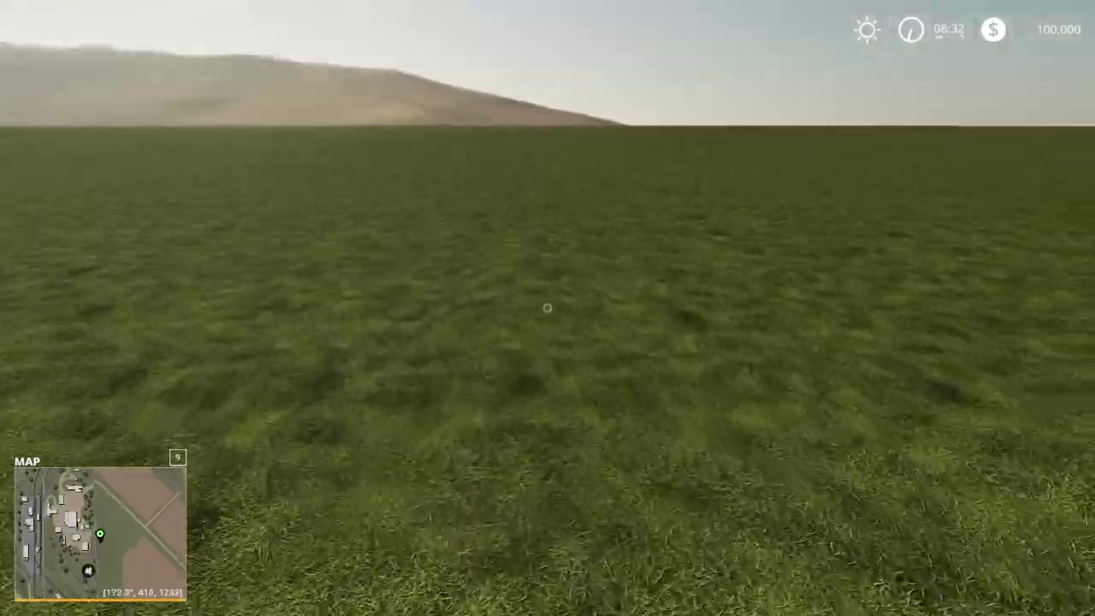
key(w)
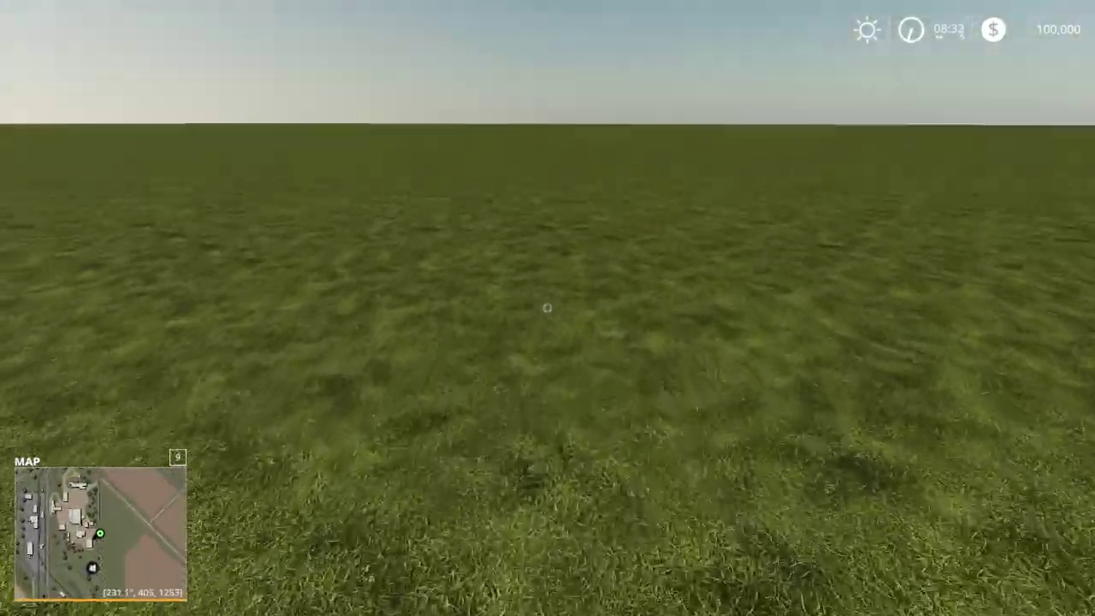
key(w)
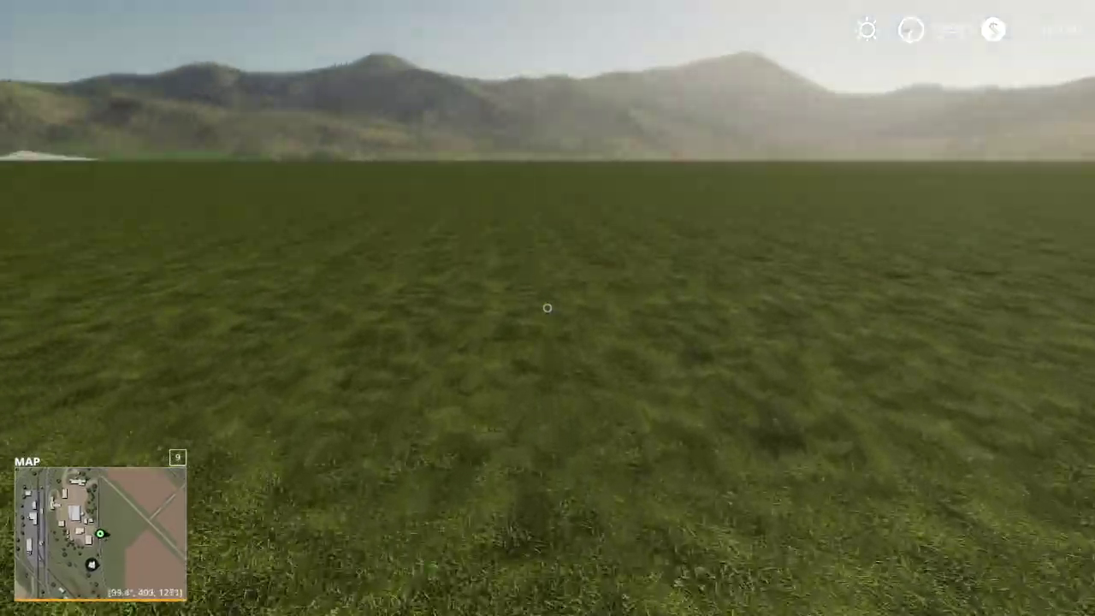
key(w)
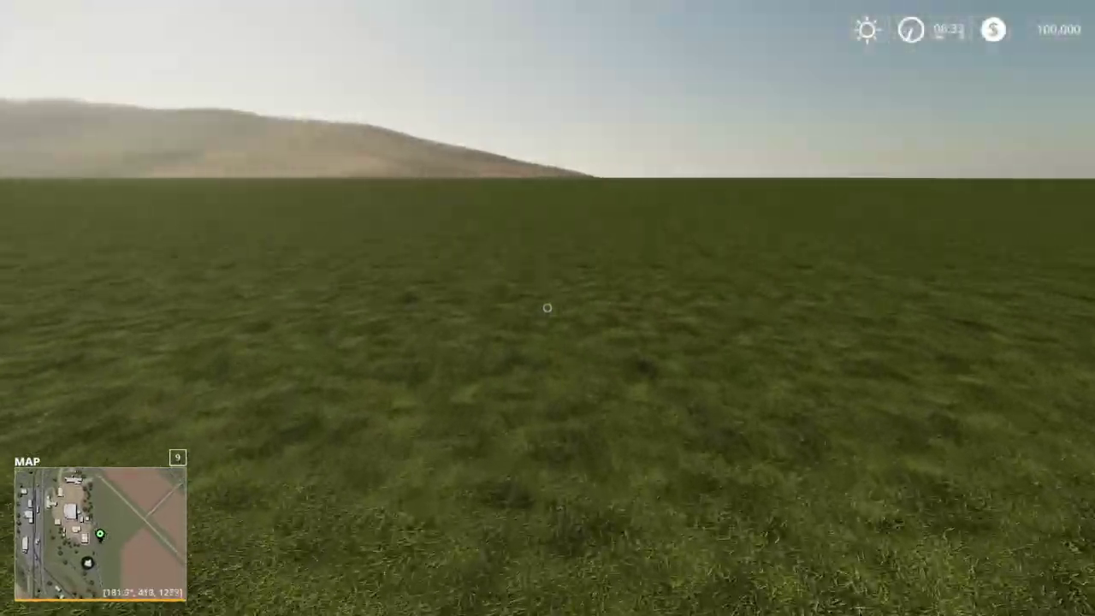
key(w)
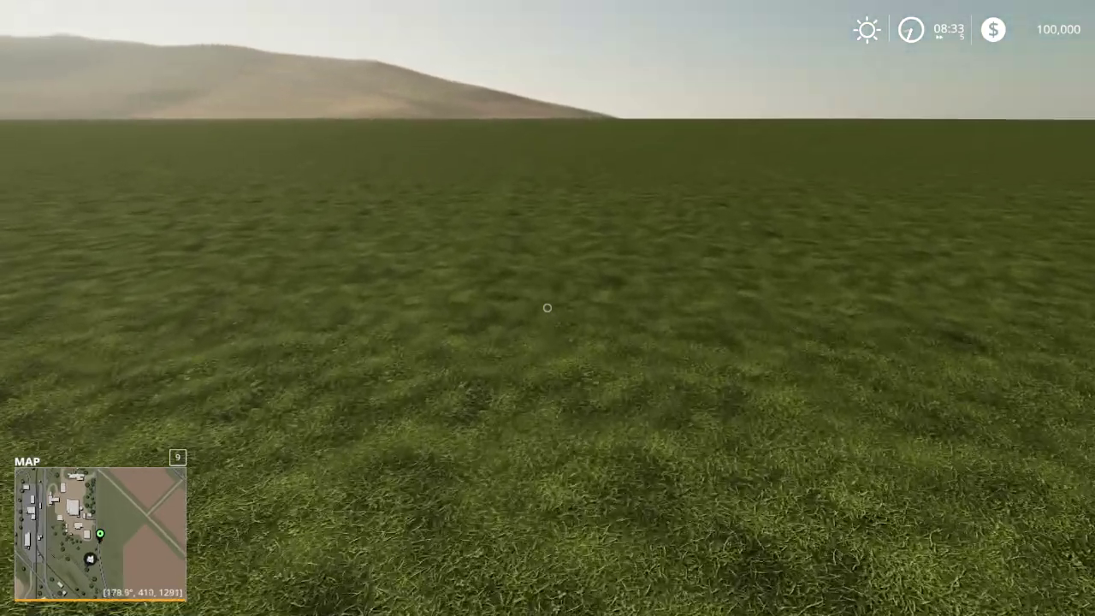